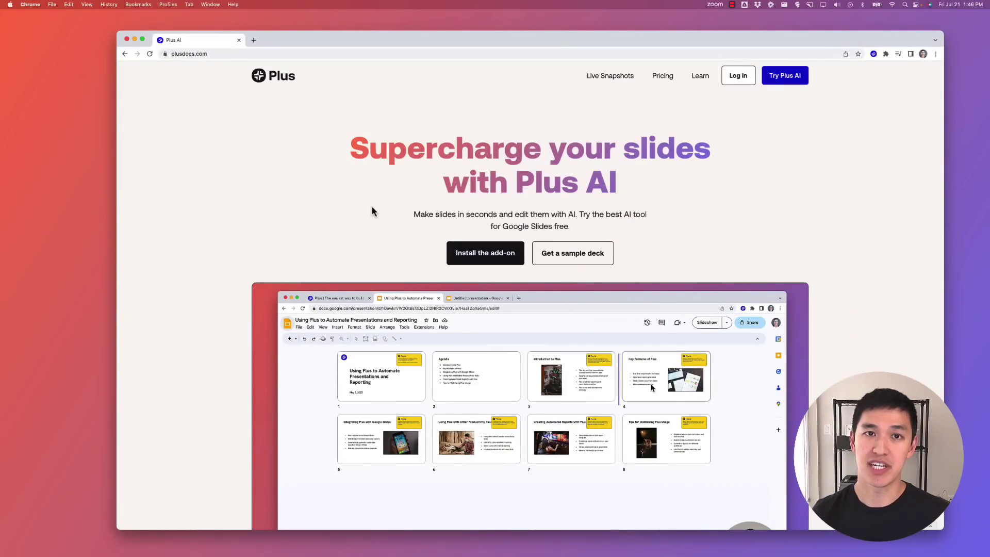
Open the Plus AI for Google Slides Marketplace listing, confirming it is already installed.
{"action": "left_click", "coordinate": [497, 257]}
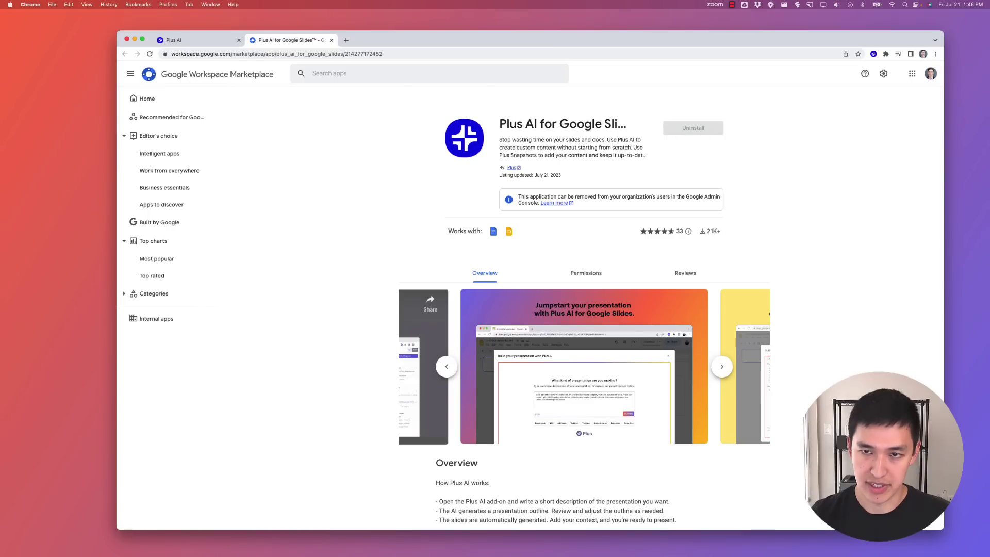
Load the Google Slides home page in a new browser tab.
{"action": "left_click", "coordinate": [346, 40]}
{"action": "key", "text": "super+v"}
{"action": "key", "text": "Return"}
{"action": "type", "text": "slides"}
{"action": "key", "text": "Return"}
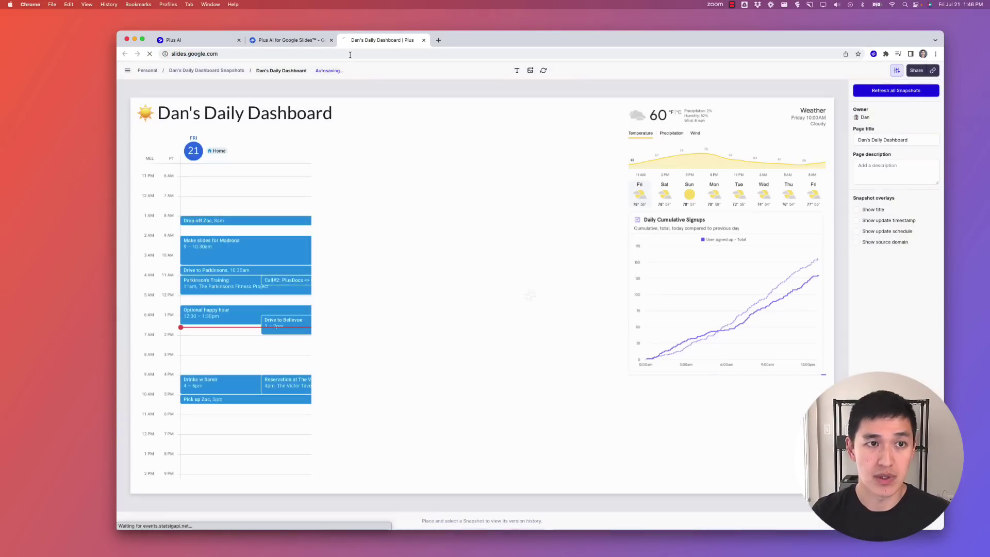
Create a blank presentation and start 'New presentation with Plus AI' from Extensions.
{"action": "left_click", "coordinate": [342, 135]}
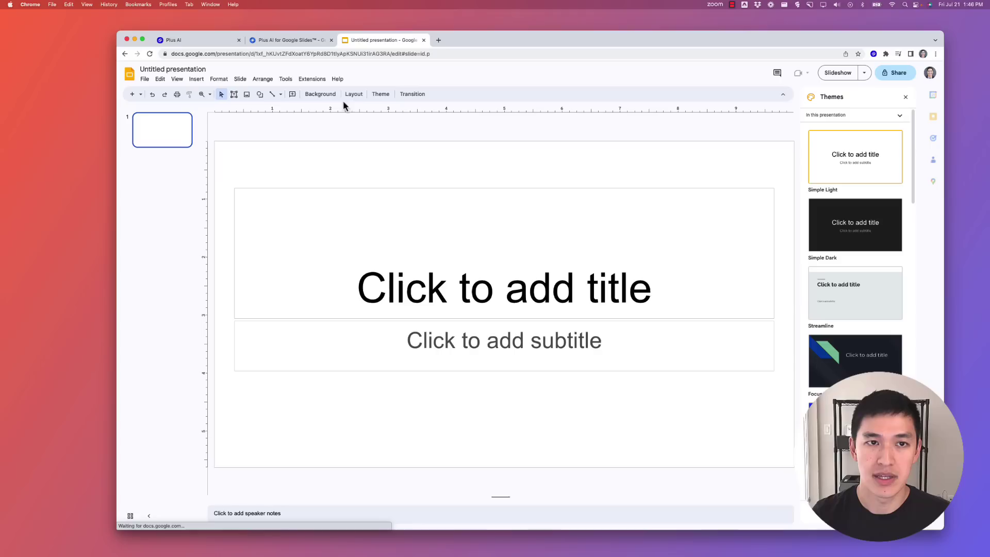
{"action": "left_click", "coordinate": [312, 79]}
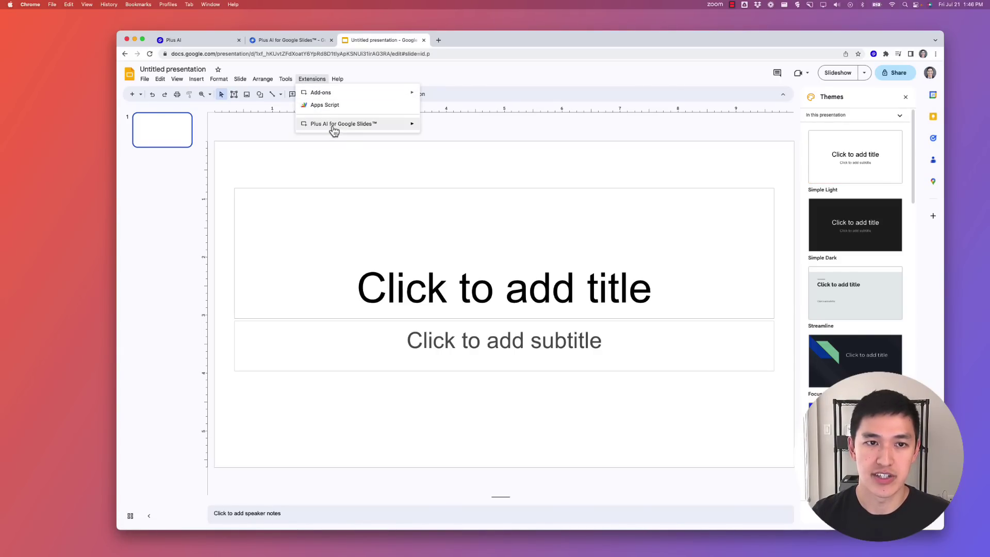
{"action": "mouse_move", "coordinate": [343, 124]}
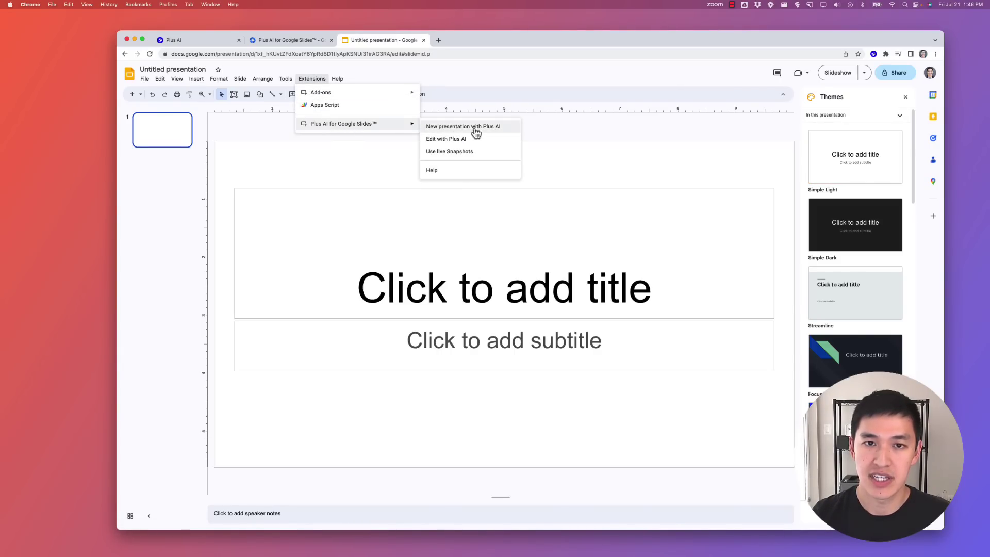
{"action": "left_click", "coordinate": [472, 127]}
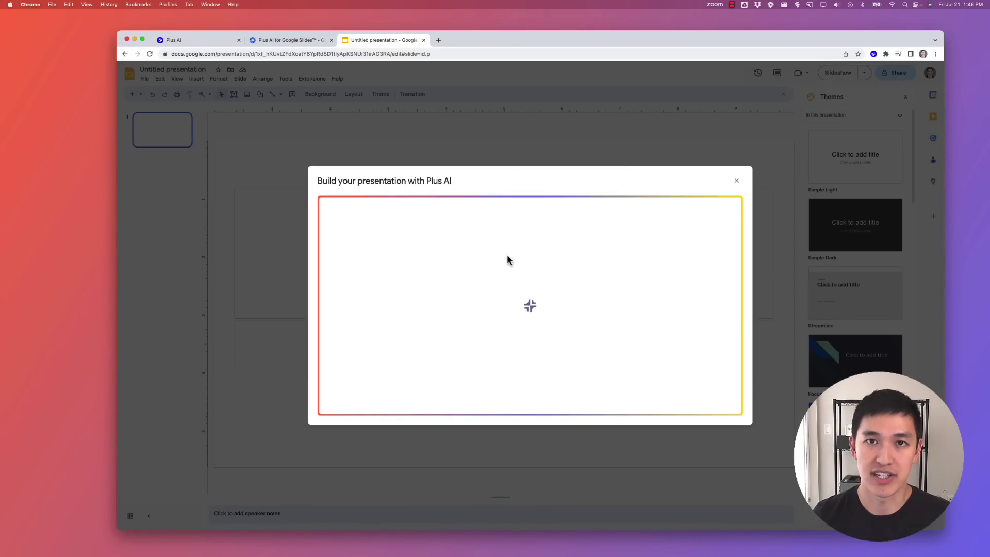
Describe the deck as a pitch for point-of-sale software to a regional burger chain.
{"action": "left_click", "coordinate": [478, 292]}
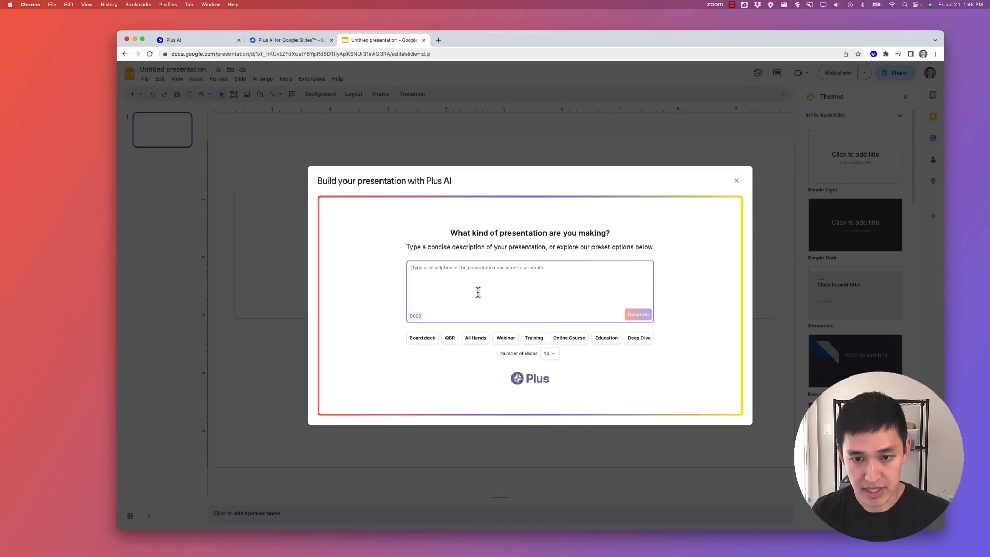
{"action": "type", "text": "Create a pitch deck for me to sell point of sale software to a regional burger chain"}
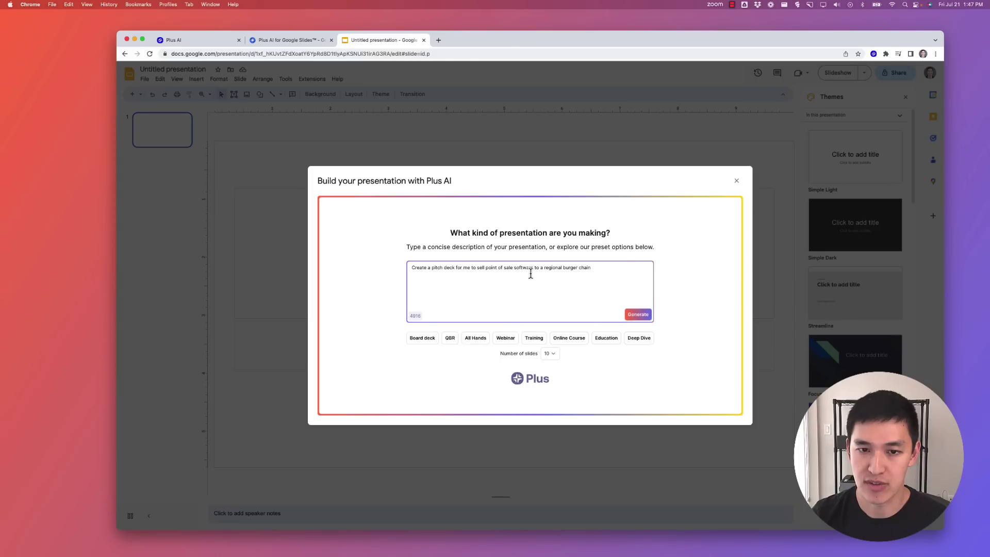
Generate the ten-slide outline and scroll through it from title slide to closing remarks.
{"action": "left_click", "coordinate": [645, 317]}
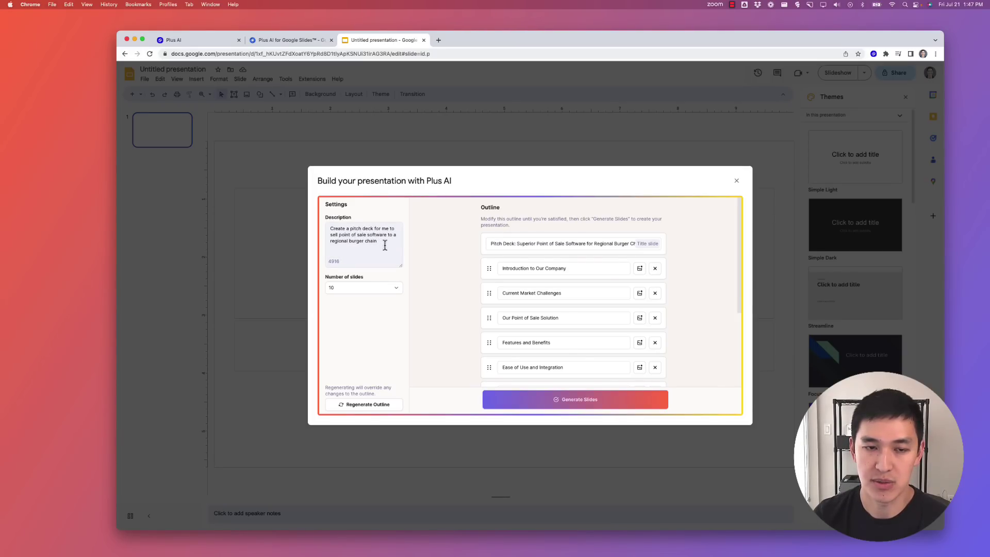
{"action": "scroll", "coordinate": [598, 261], "scroll_direction": "down", "scroll_amount": 3}
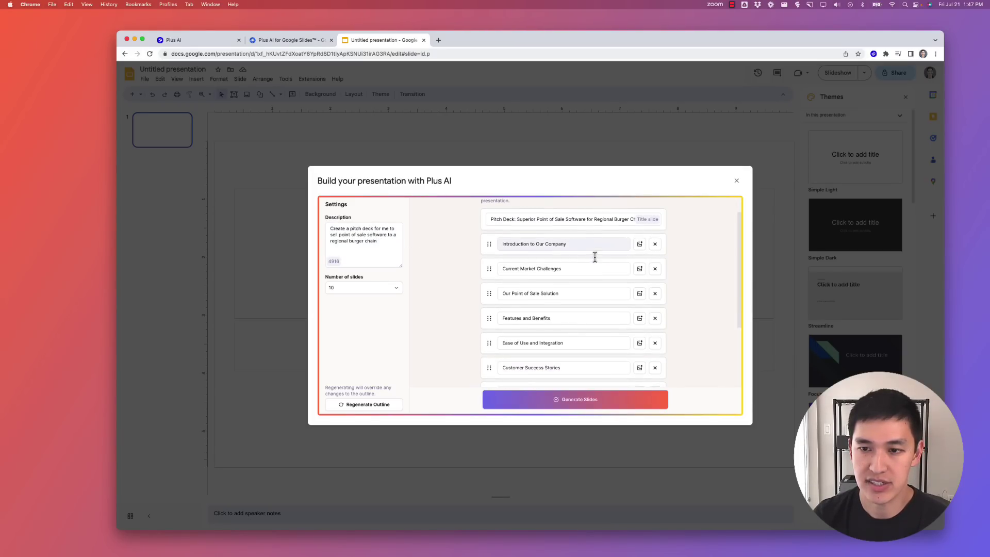
{"action": "scroll", "coordinate": [605, 266], "scroll_direction": "down", "scroll_amount": 3}
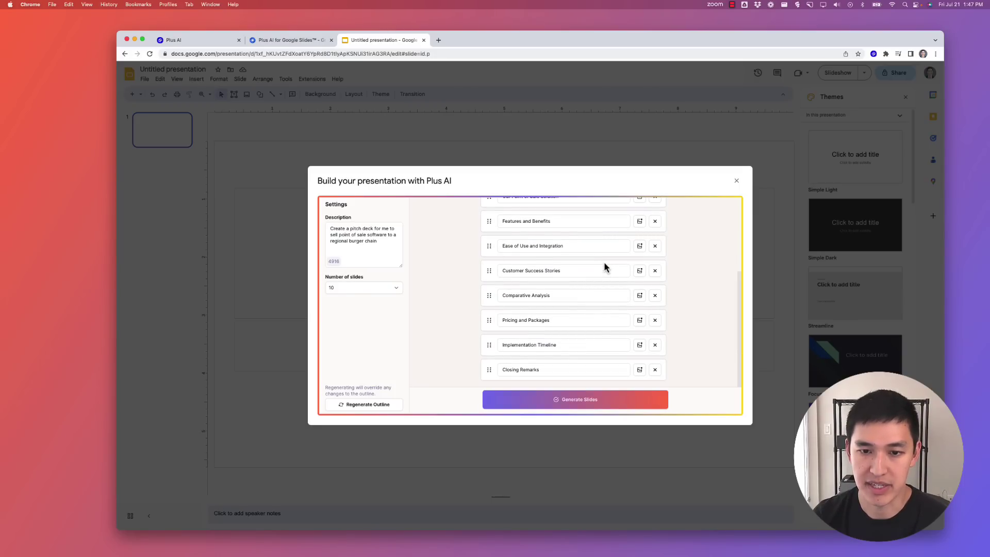
{"action": "scroll", "coordinate": [605, 266], "scroll_direction": "up", "scroll_amount": 6}
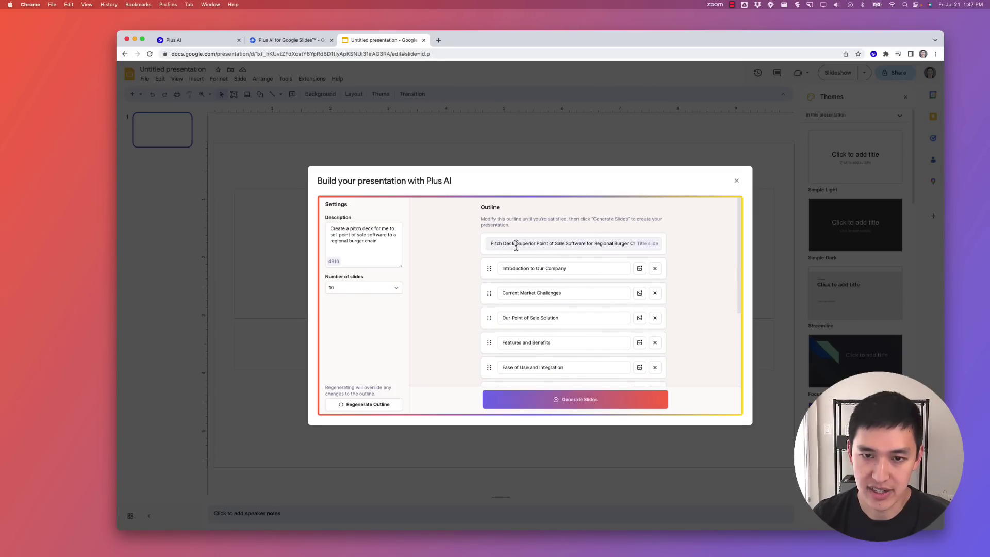
Replace the outline's title-slide text with 'Adopting new software for Burger Queen'.
{"action": "left_click_drag", "start_coordinate": [516, 245], "coordinate": [452, 246]}
{"action": "key", "text": "BackSpace"}
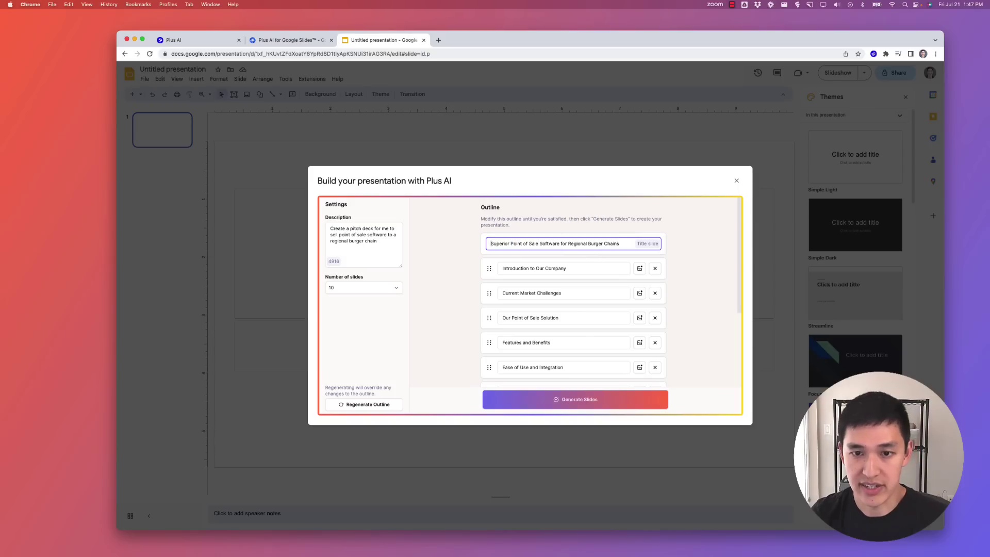
{"action": "key", "text": "super+a"}
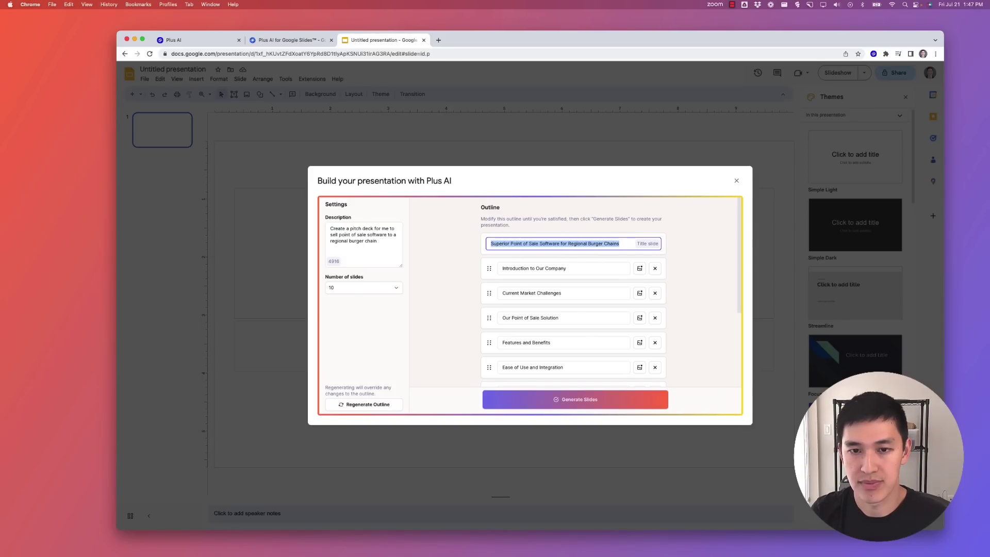
{"action": "type", "text": "Ac"}
{"action": "type", "text": "ting new software for Burger Q"}
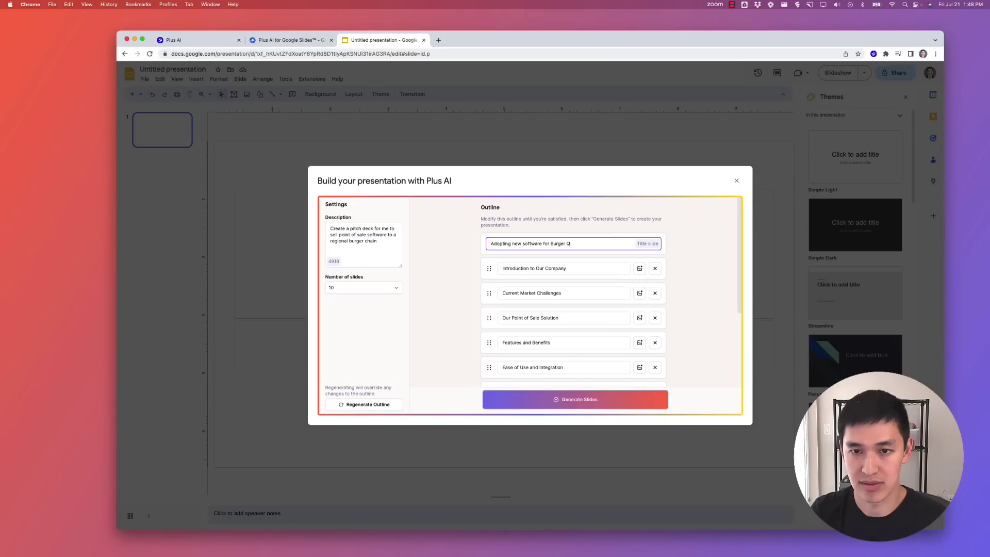
{"action": "type", "text": "ueen"}
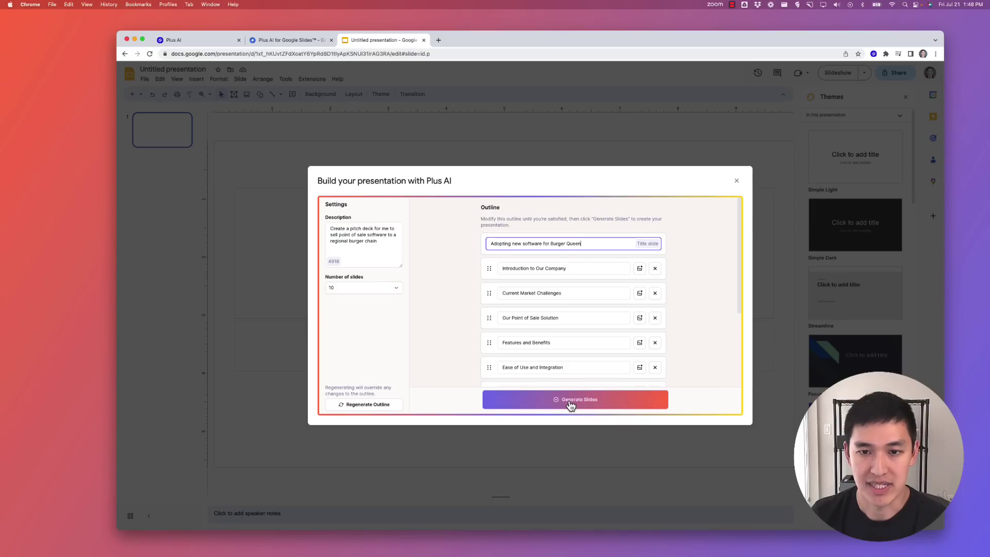
Generate the slides from the finished outline using the Light theme.
{"action": "left_click", "coordinate": [570, 405]}
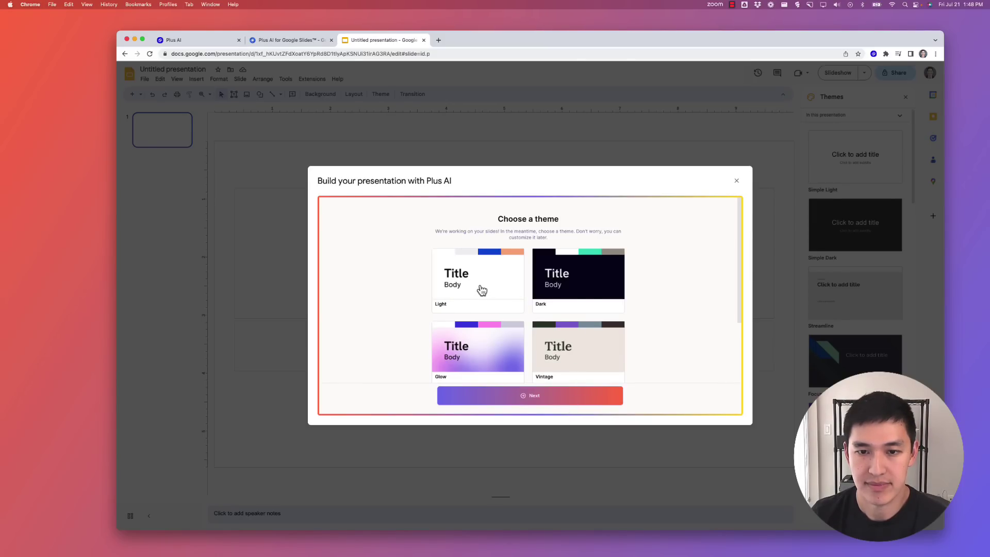
{"action": "left_click", "coordinate": [479, 287]}
{"action": "left_click", "coordinate": [545, 401]}
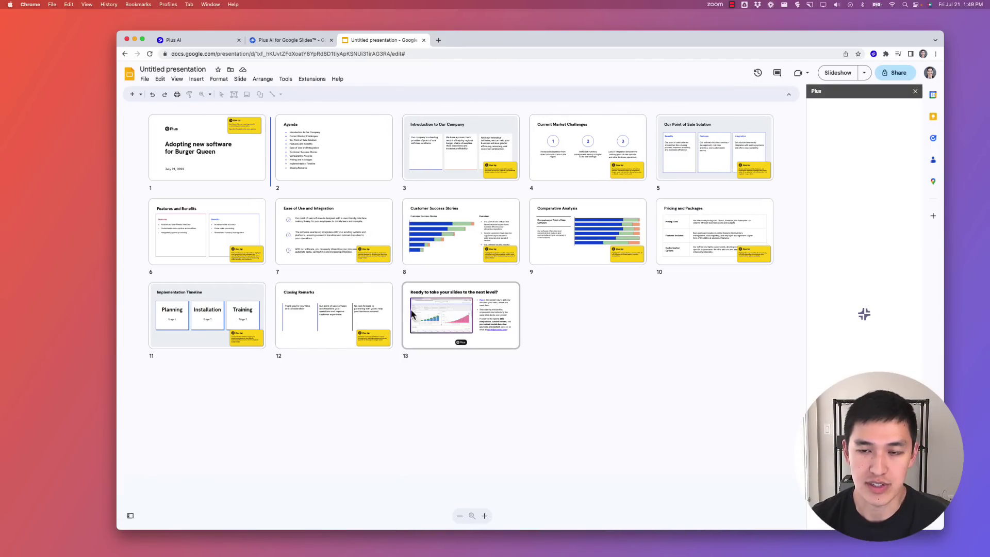
Open the Agenda slide and step through each slide up to Comparative Analysis.
{"action": "double_click", "coordinate": [316, 150]}
{"action": "key", "text": "Down"}
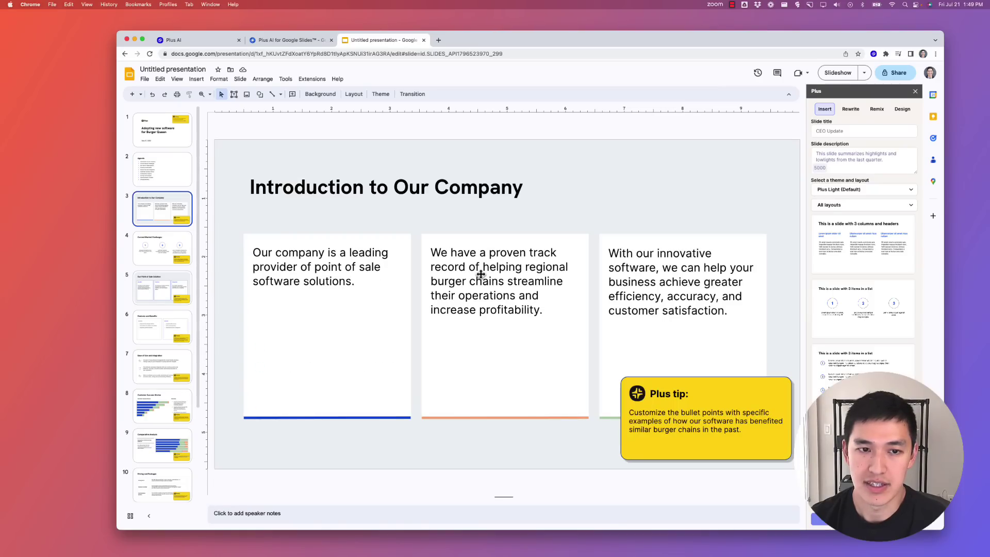
{"action": "key", "text": "Down"}
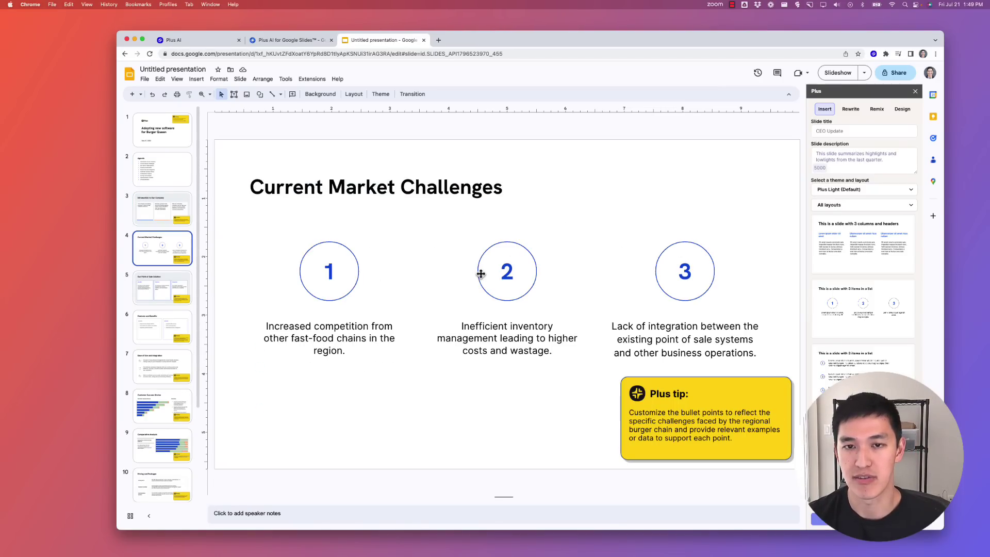
{"action": "key", "text": "Down"}
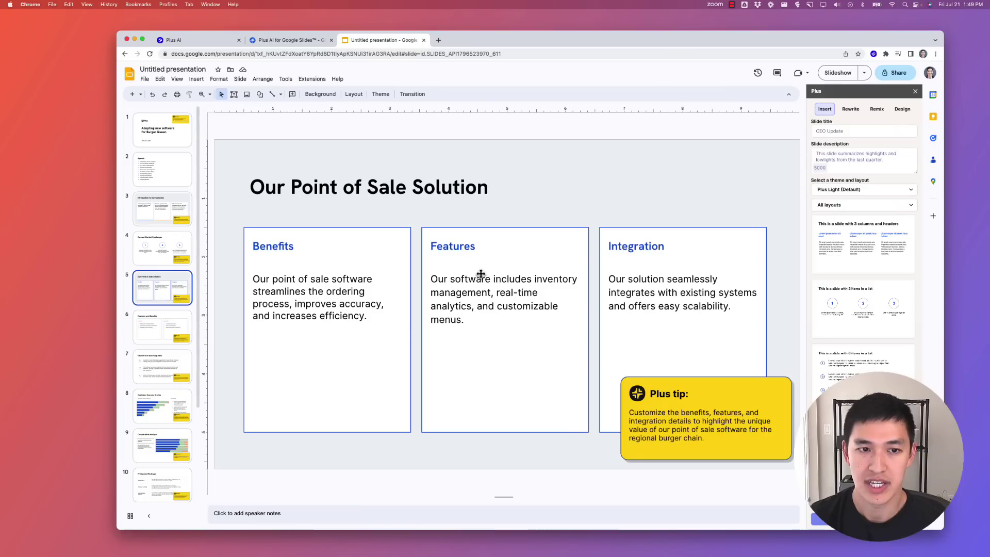
{"action": "key", "text": "Down"}
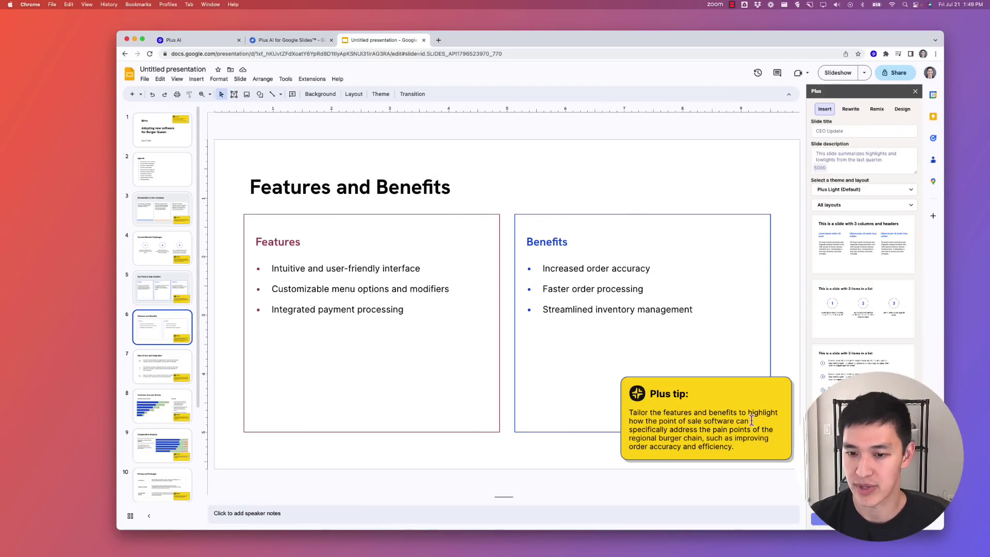
{"action": "key", "text": "Down"}
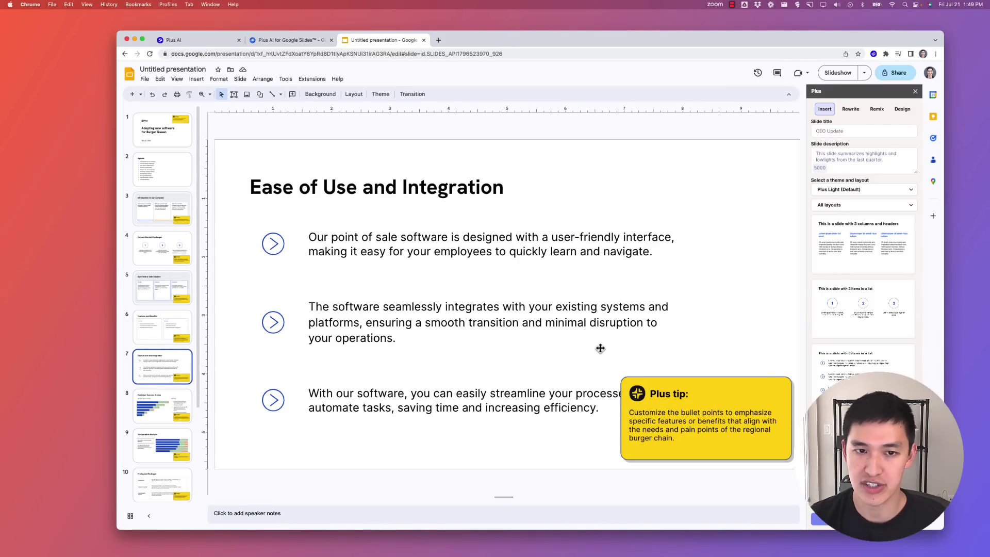
{"action": "key", "text": "Down"}
{"action": "key", "text": "Down"}
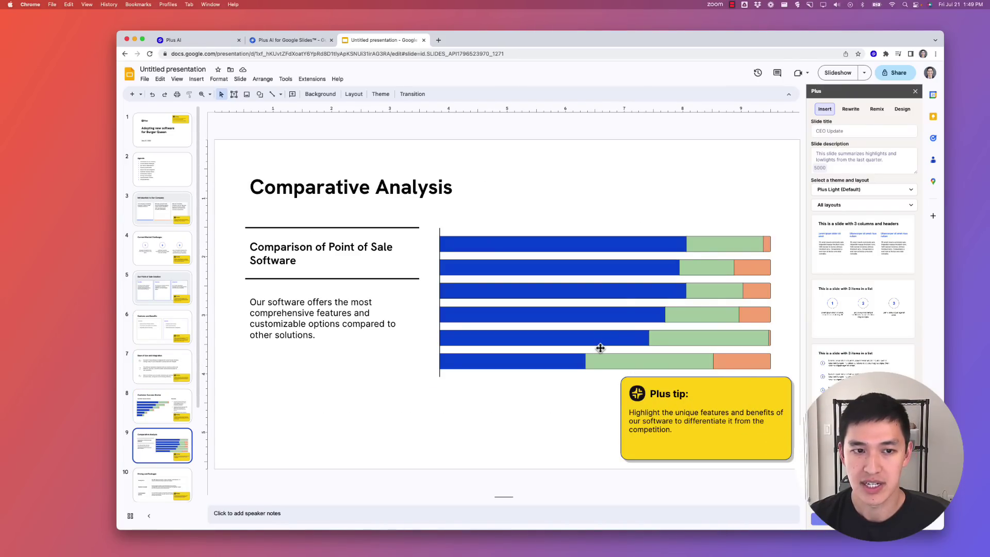
{"action": "key", "text": "Down"}
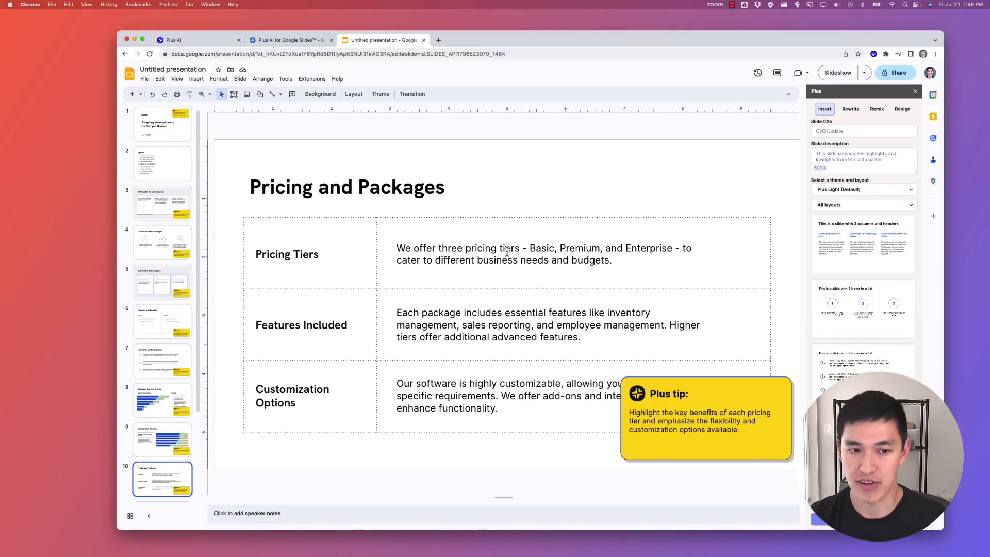
Add prices to the tiers: Basic ($29/month), Premium ($59/month), Enterprise ($99/month).
{"action": "left_click", "coordinate": [556, 249]}
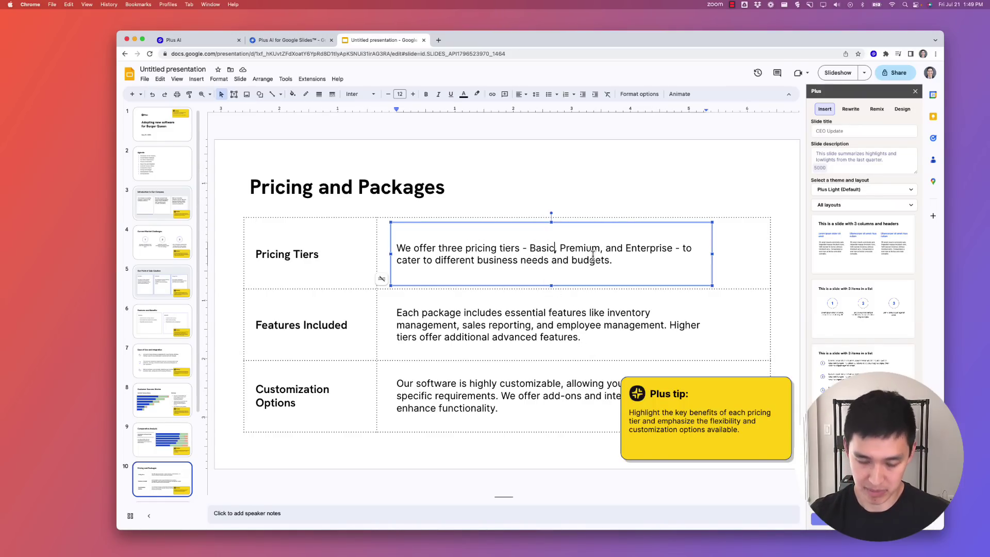
{"action": "key", "text": "BackSpace"}
{"action": "type", "text": "($29"}
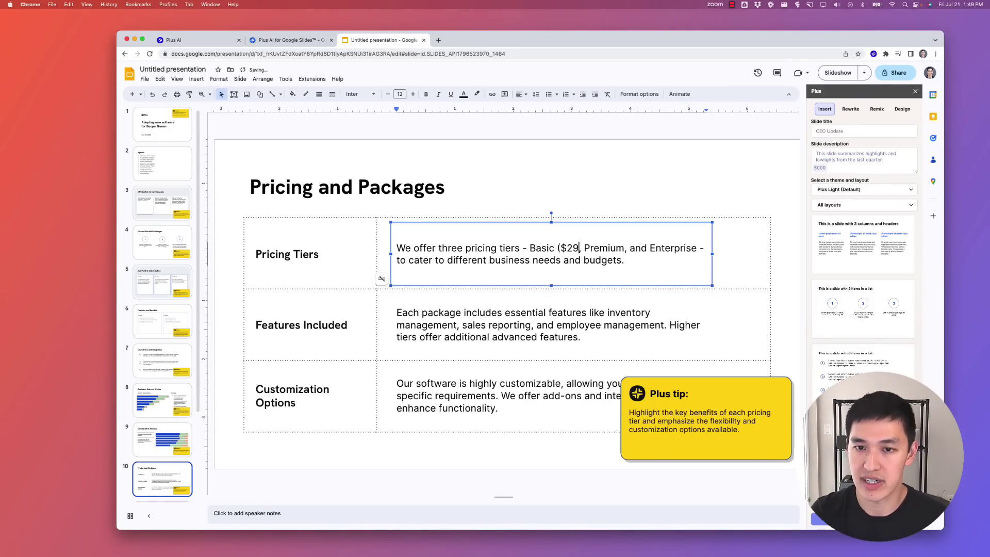
{"action": "type", "text": "/month),"}
{"action": "left_click", "coordinate": [663, 248]}
{"action": "key", "text": "BackSpace"}
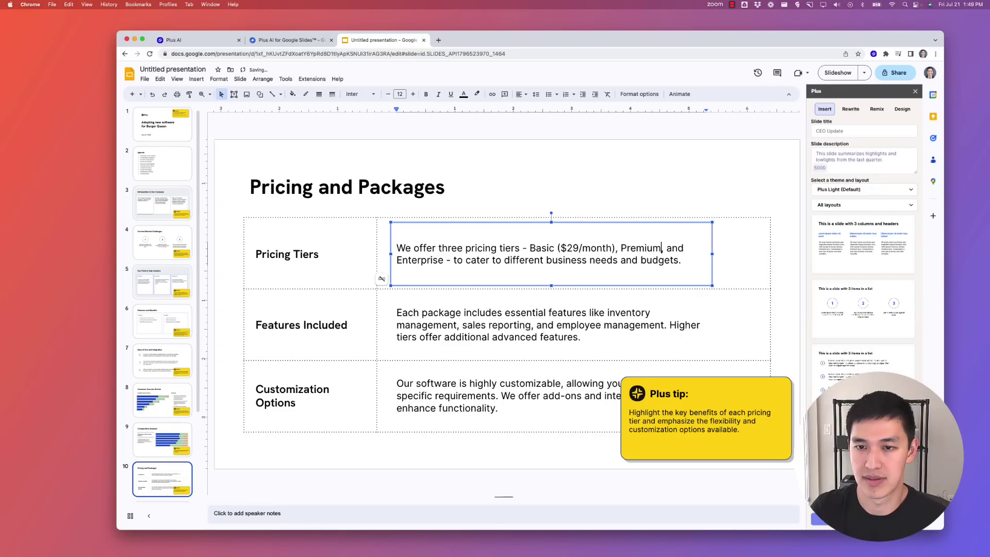
{"action": "type", "text": "($5"}
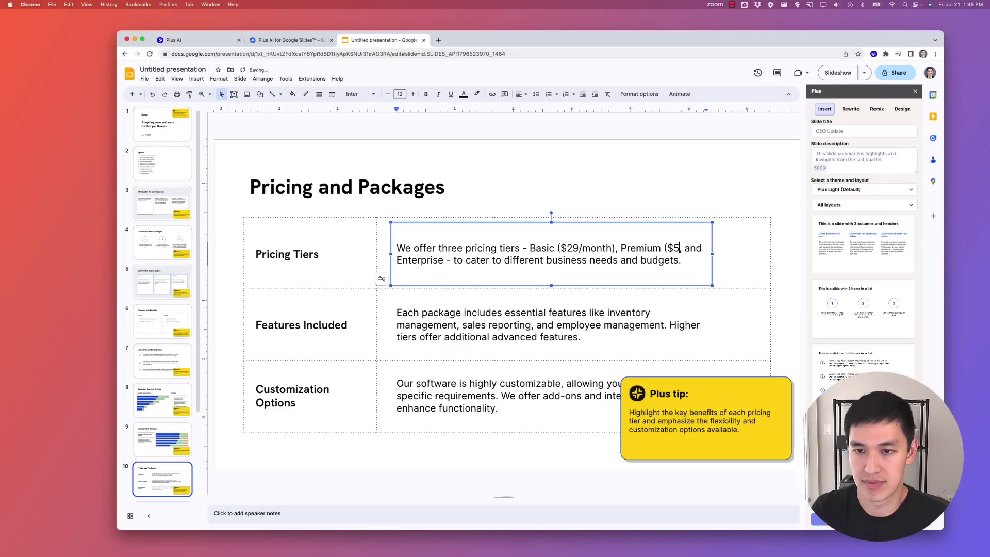
{"action": "type", "text": "9/month),"}
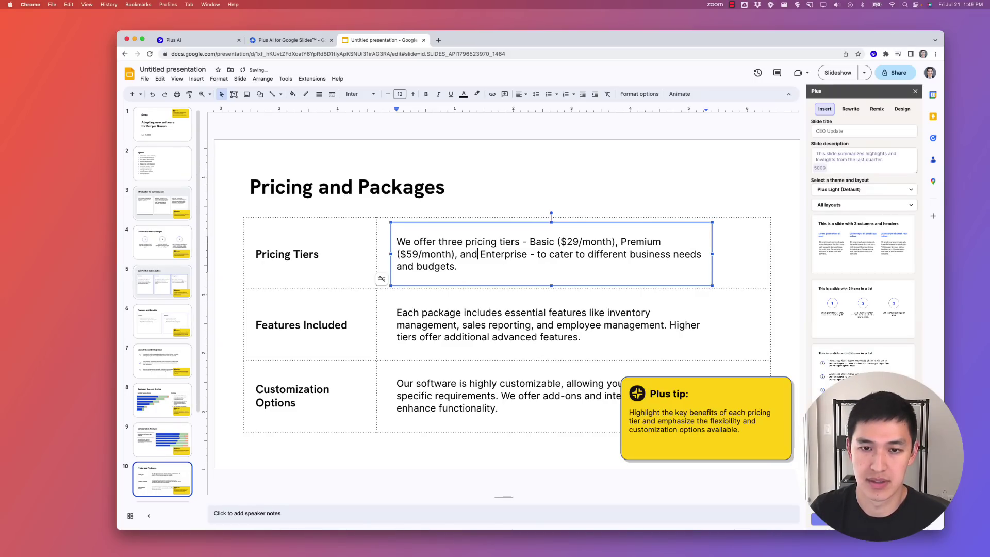
{"action": "type", "text": " and Enterprise ($99/mo "}
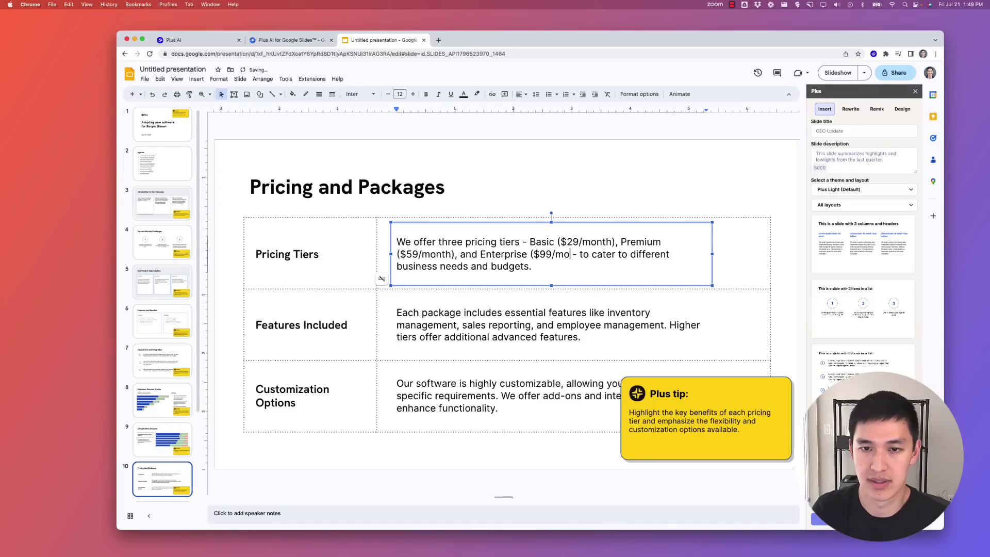
{"action": "type", "text": "nth)"}
{"action": "left_click", "coordinate": [485, 147]}
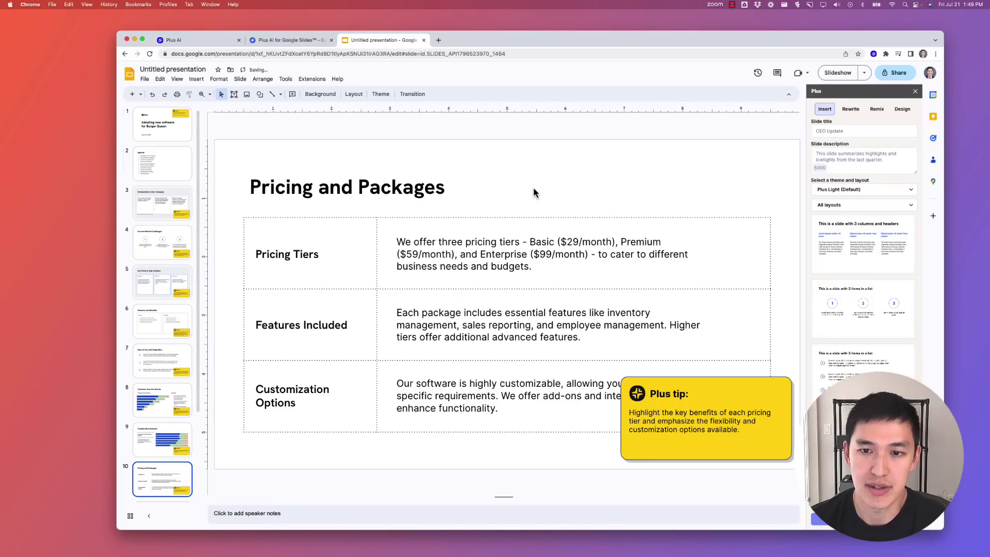
Step to the last slide, then back to the Closing Remarks slide.
{"action": "key", "text": "Down"}
{"action": "key", "text": "Down"}
{"action": "key", "text": "Down"}
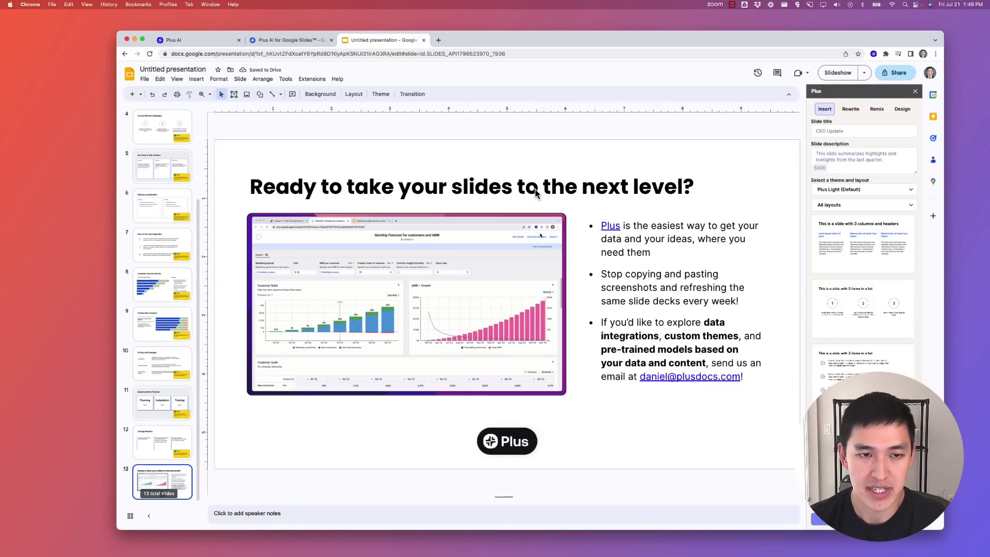
{"action": "key", "text": "Up"}
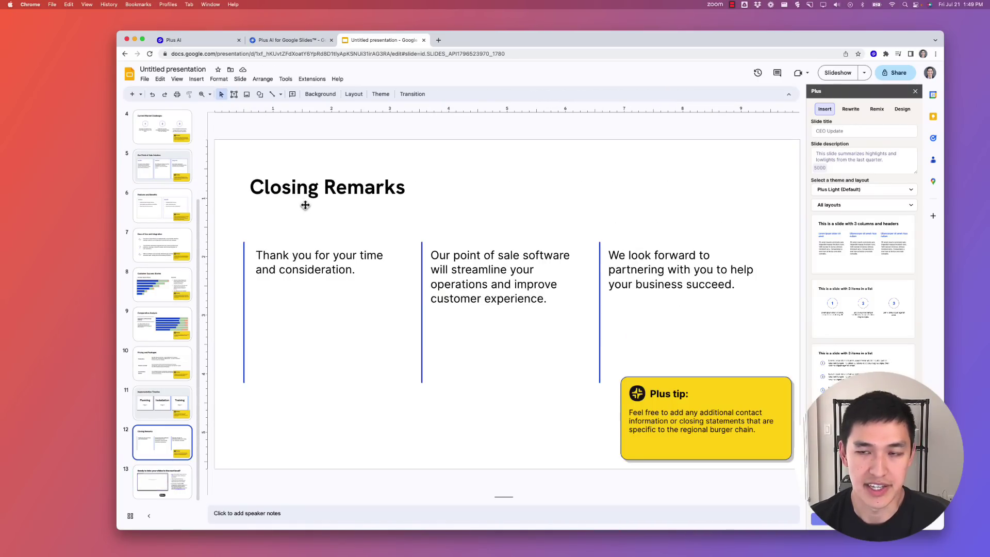